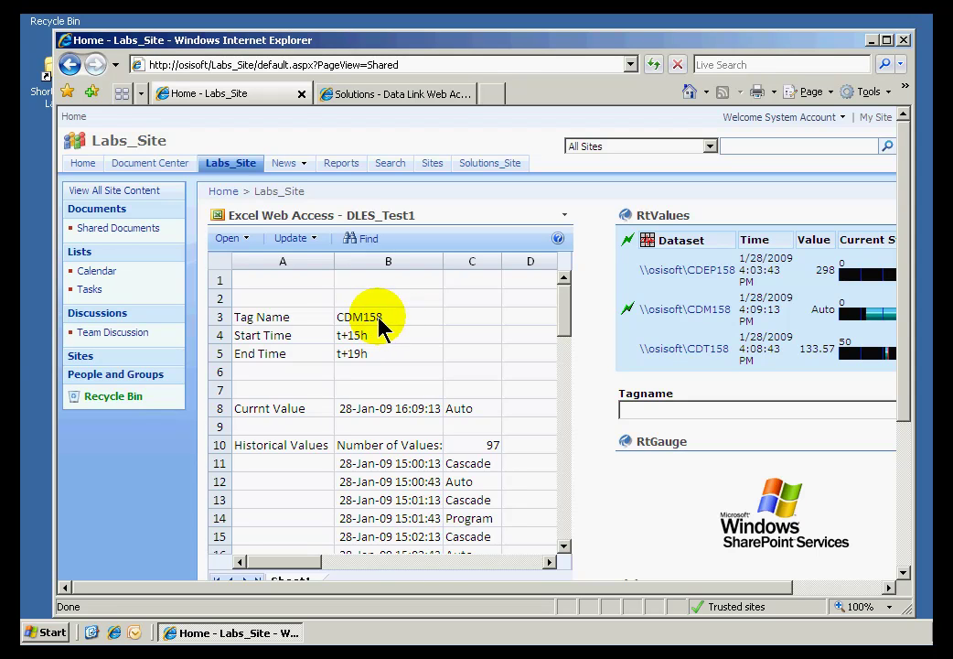
Select the CDEP158 row and the CDT158 row in RtValues to filter the DLES_Test1 workbook by each tag.
left_click(759, 268)
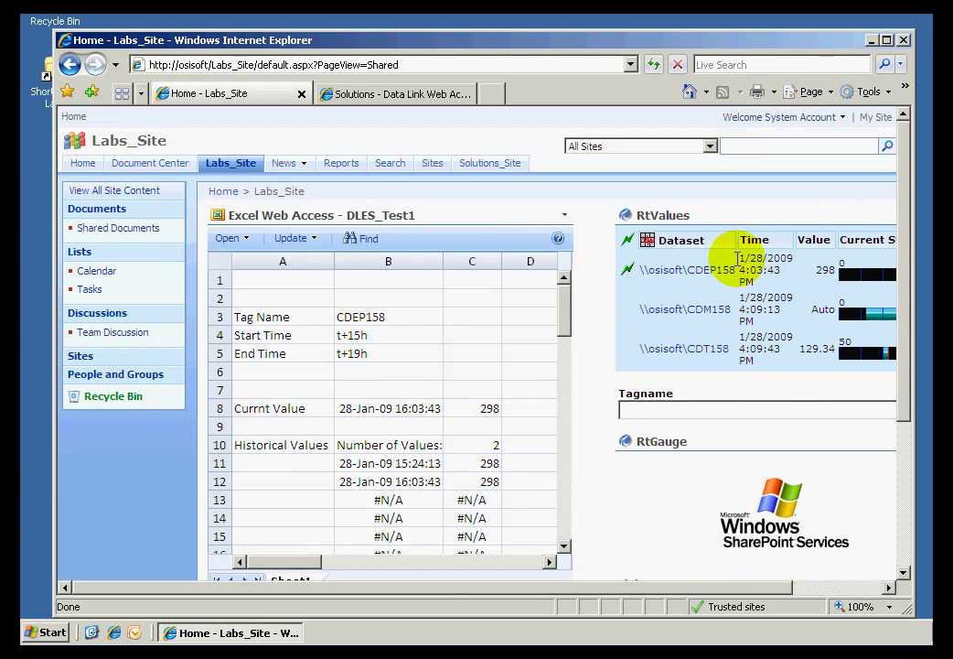
left_click(767, 354)
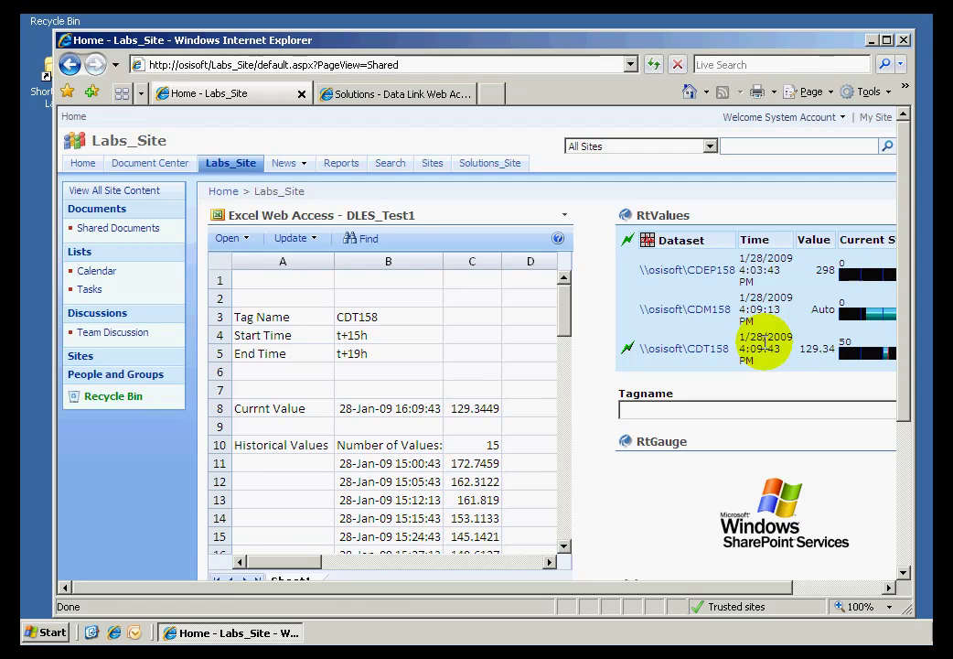
Go to the Data Link Web Access Solution MDB page and display the workbook data for Unit A and Unit C.
left_click(360, 97)
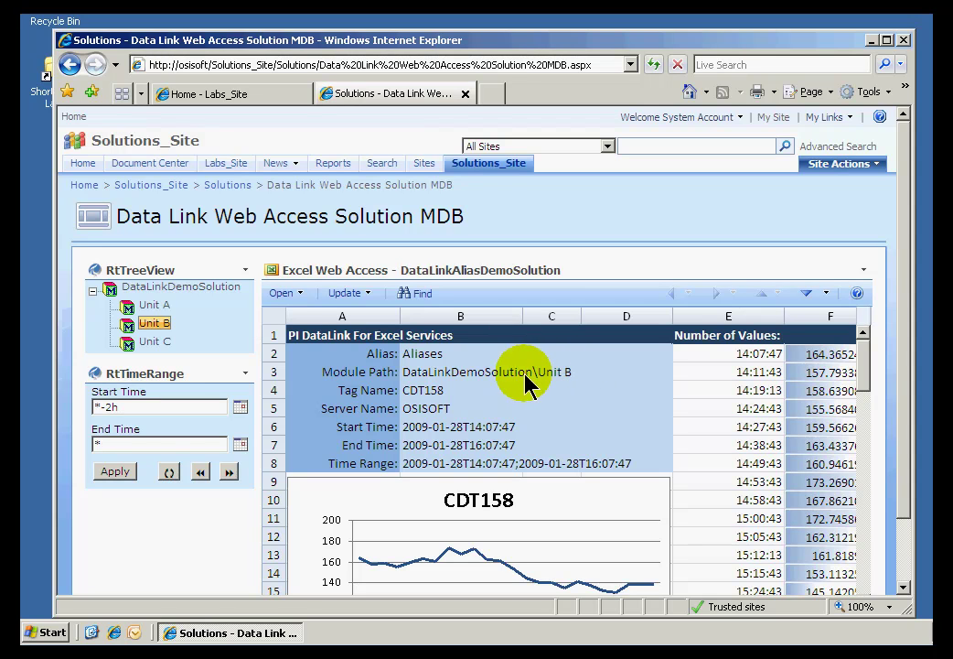
left_click(156, 308)
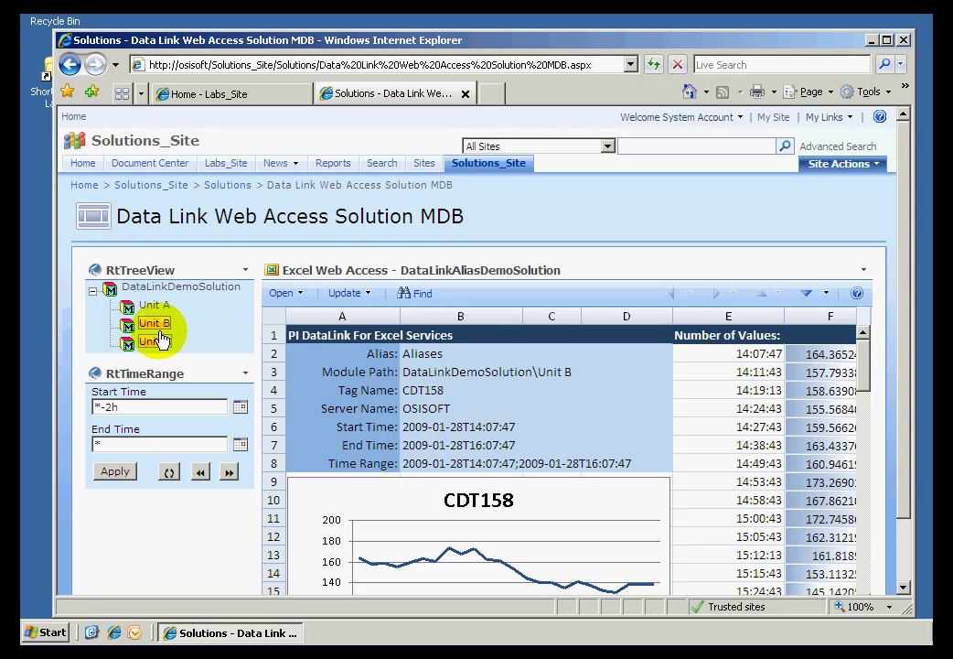
left_click(157, 323)
left_click(158, 307)
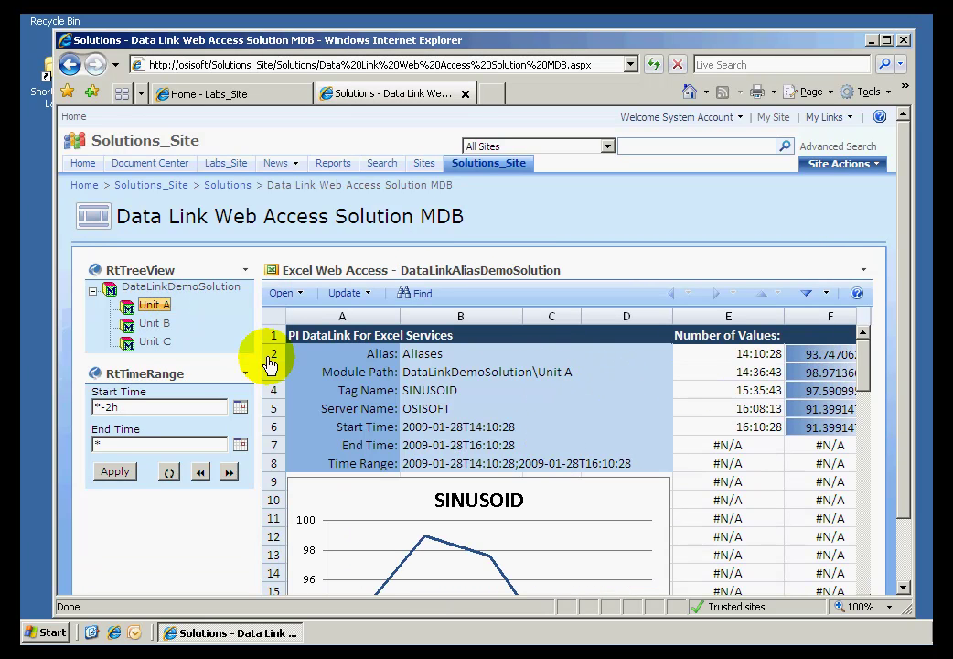
left_click(153, 343)
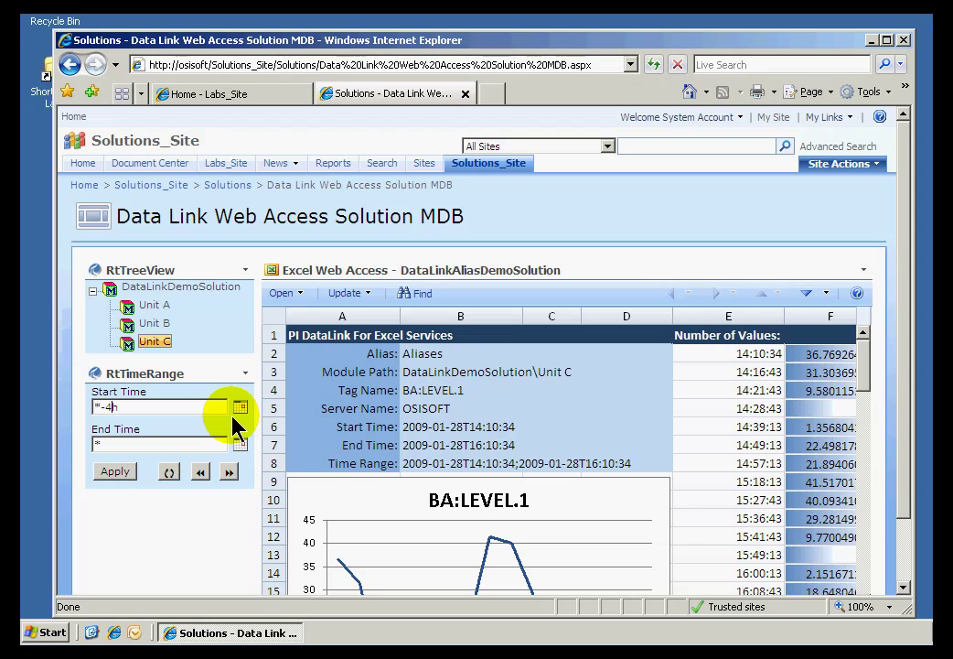
Set the RtTimeRange start time to *-4h and apply it to the Unit C workbook data.
left_click(108, 471)
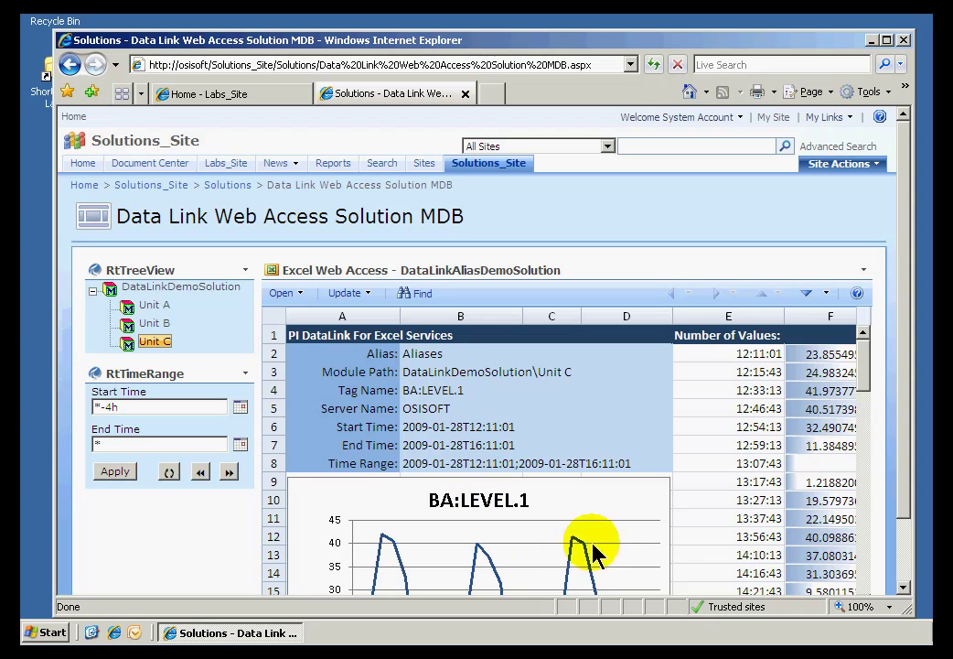
left_click(137, 406)
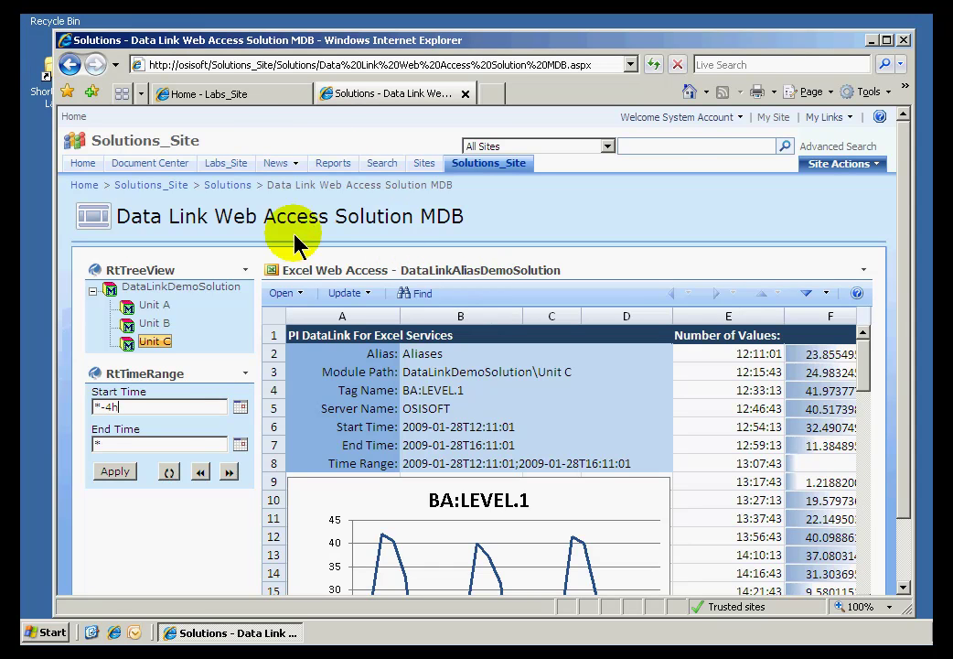
Return to the Labs_Site page and filter the workbook by the CDM158 and CDT158 rows in RtValues.
left_click(206, 95)
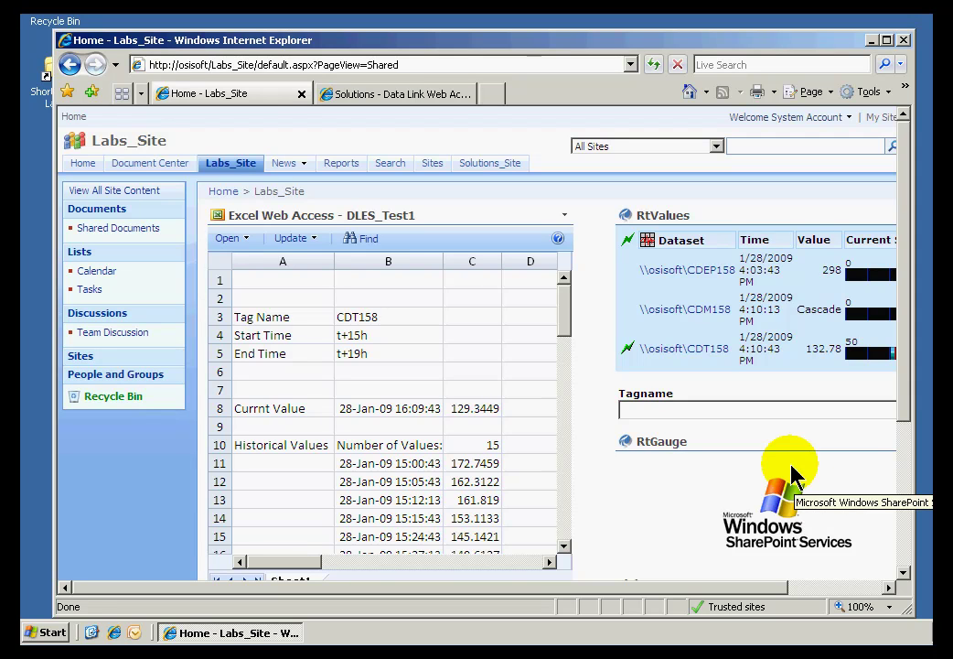
left_click(766, 304)
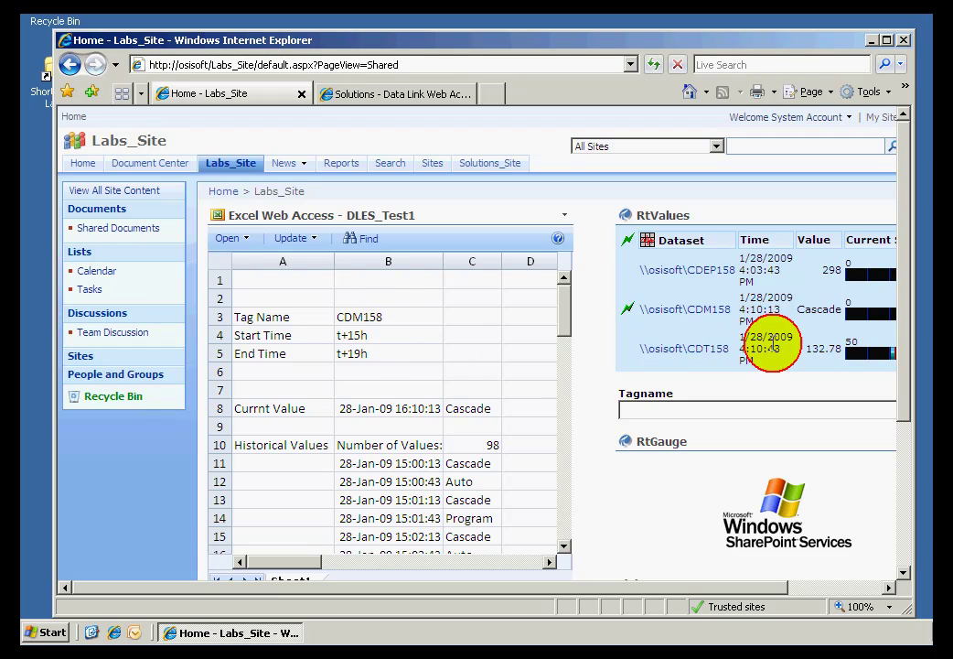
left_click(776, 349)
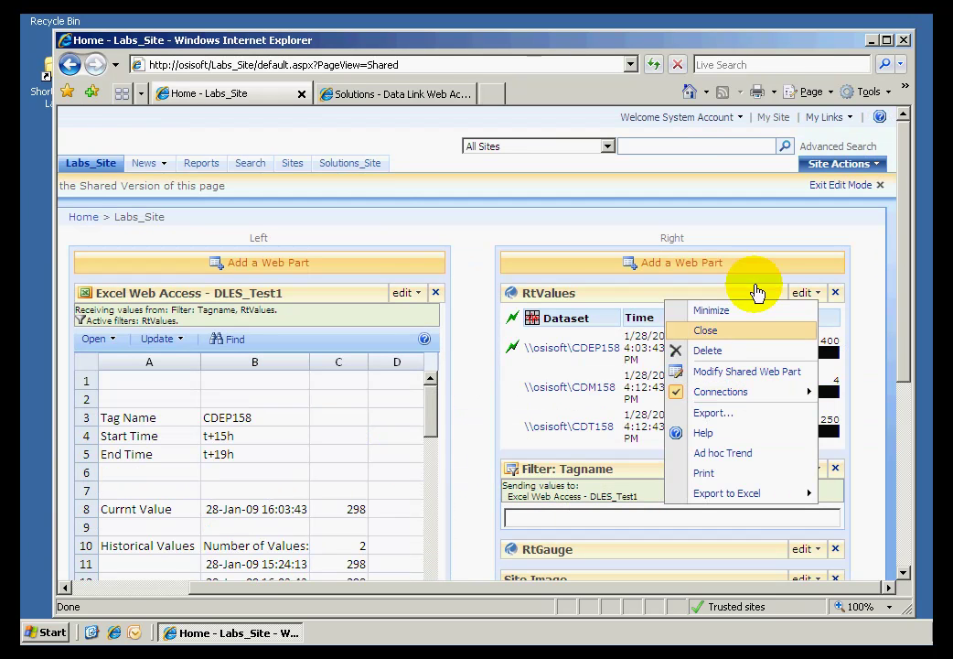
Examine the Filtered Parameter options in the RtValues filter data connection to Excel Web Access - DLES_Test1, and leave without saving.
mouse_move(729, 395)
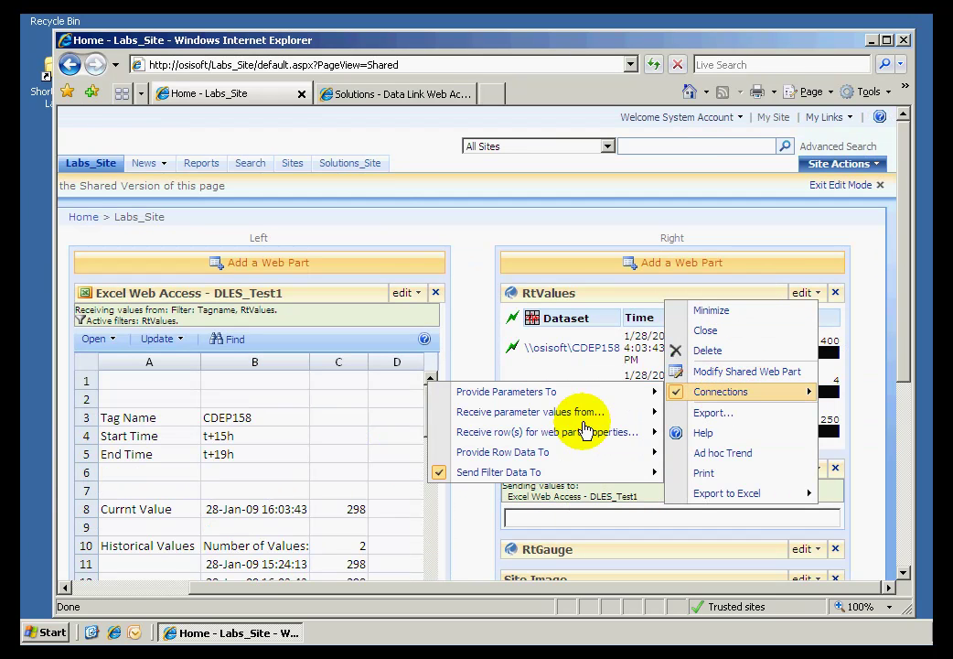
mouse_move(517, 479)
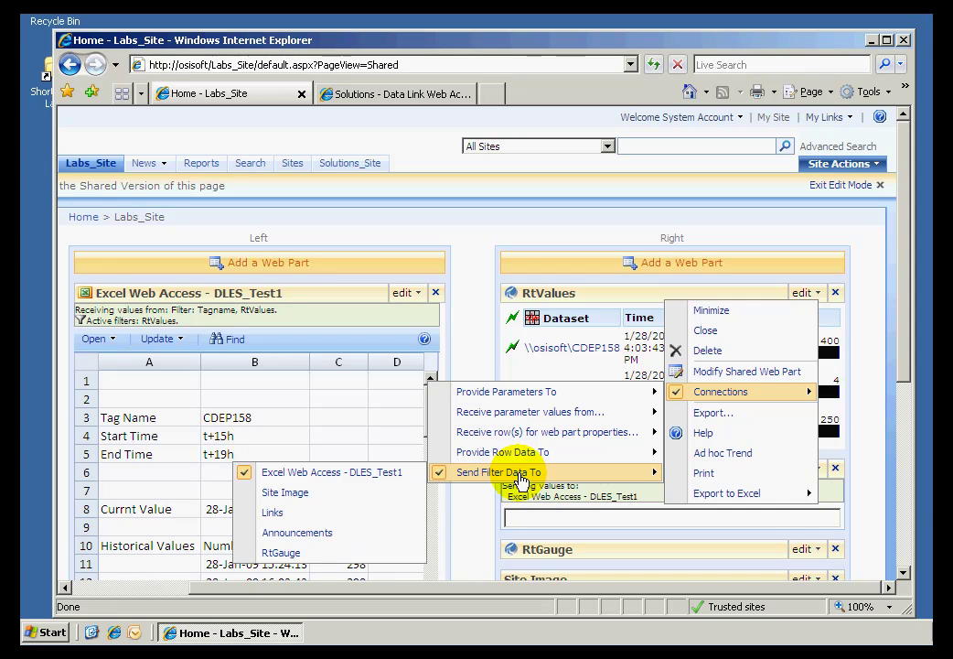
left_click(352, 478)
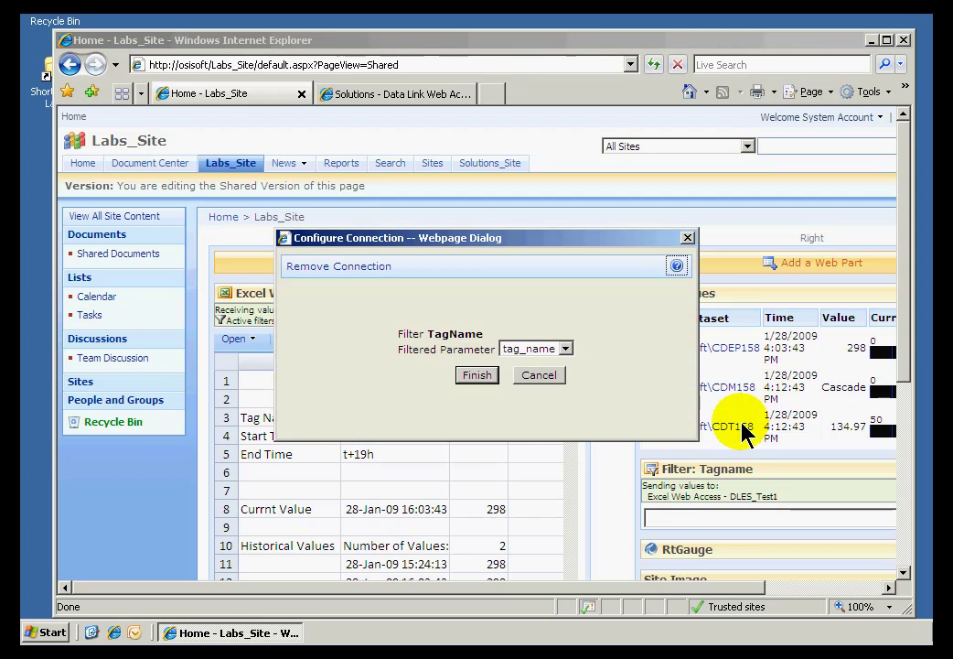
left_click(565, 350)
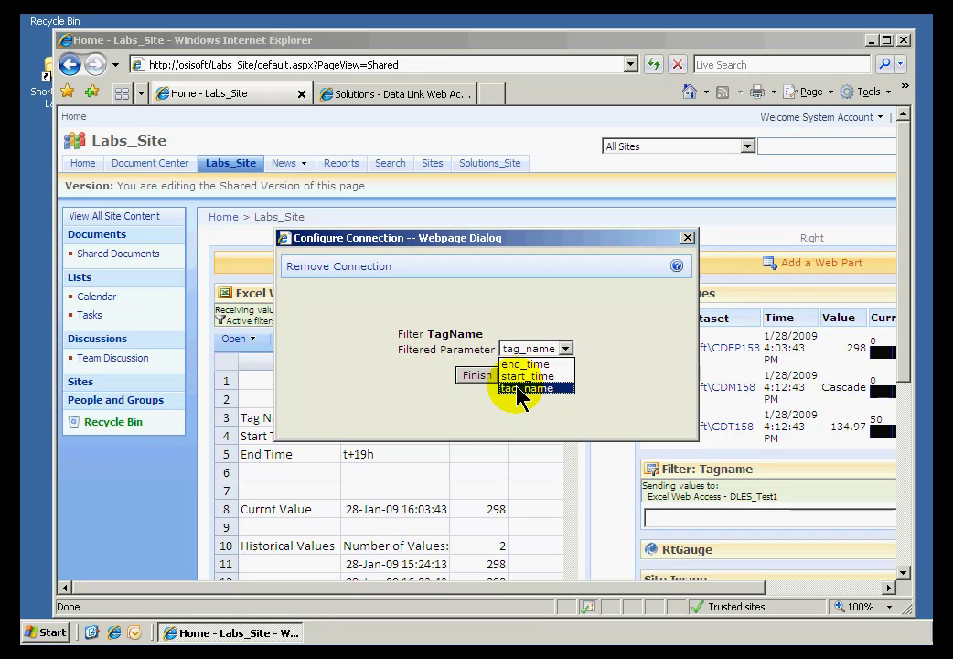
left_click(755, 355)
left_click(565, 349)
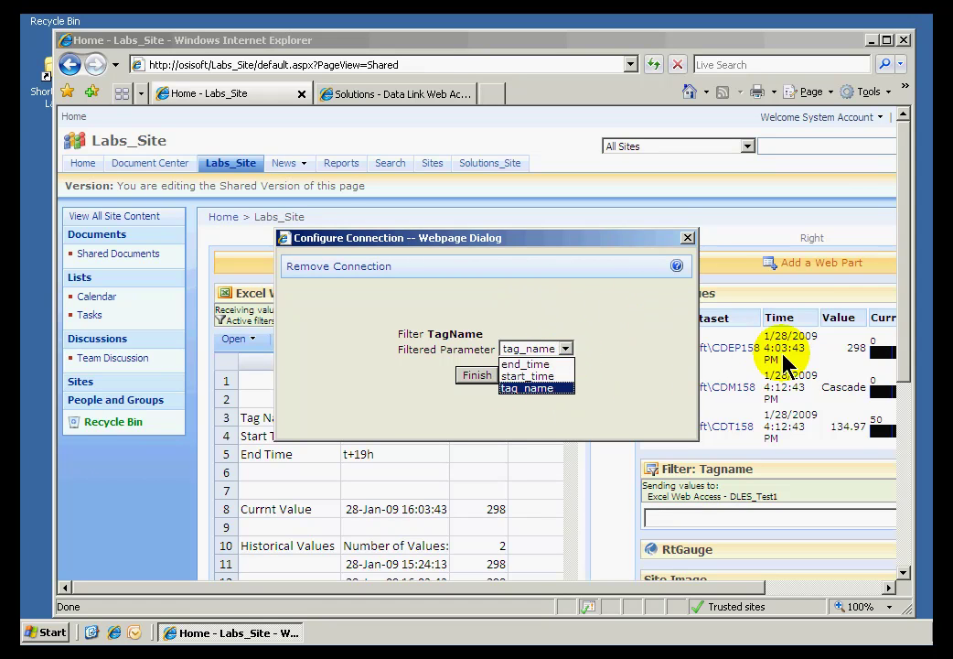
left_click(523, 391)
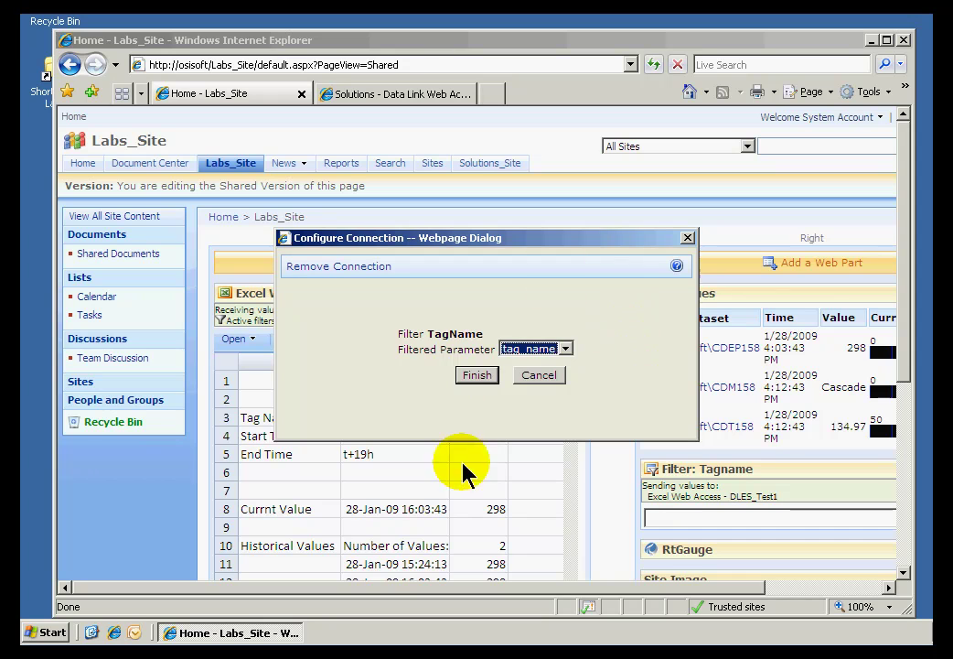
left_click(537, 377)
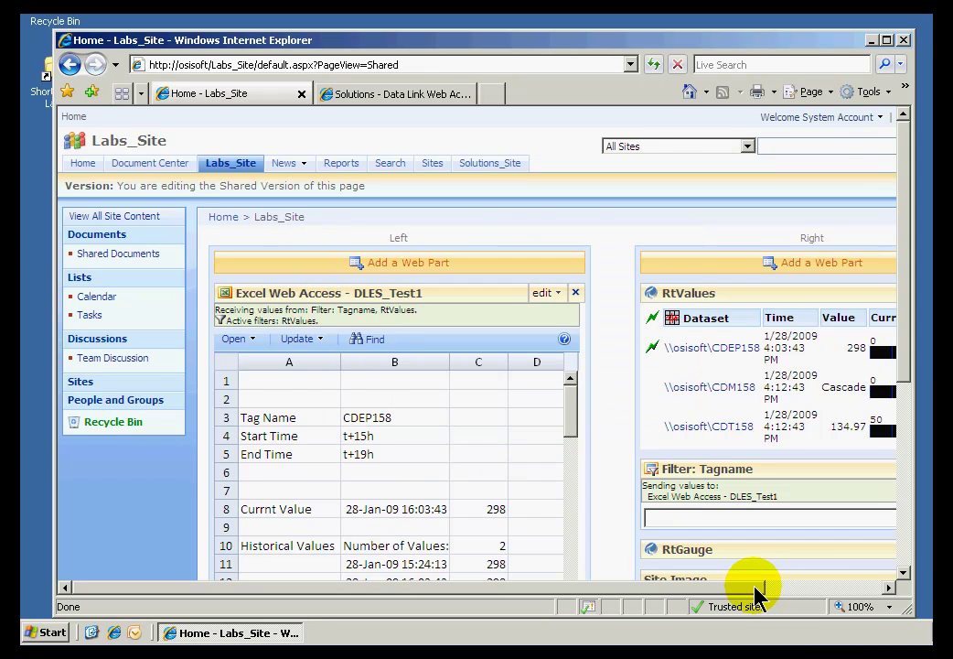
Modify the shared RtValues web part so that its Filter Value is Dataset, and accept the change.
left_click(828, 586)
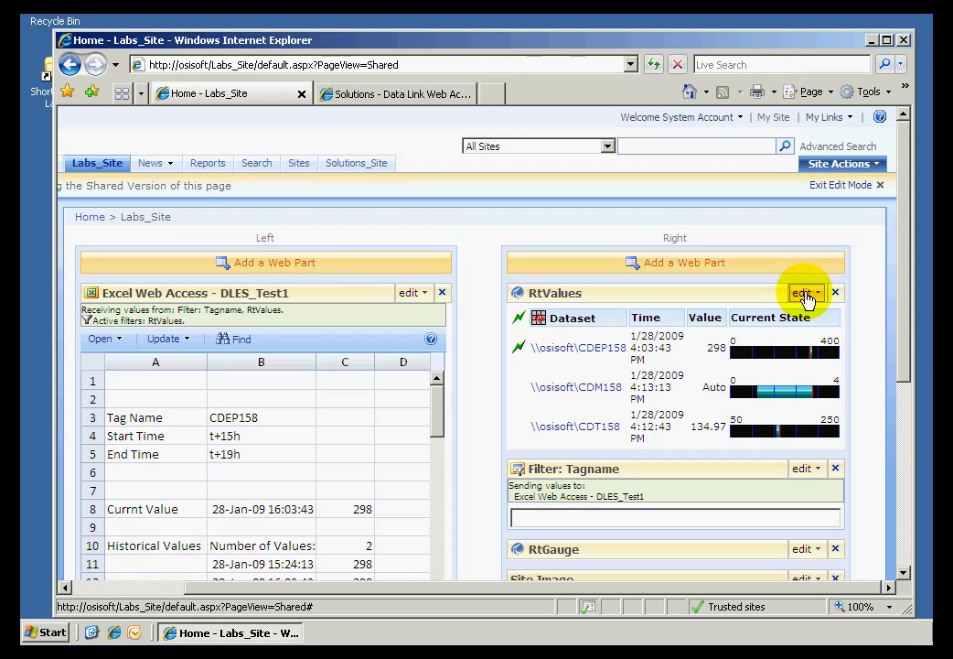
left_click_drag(901, 334, 899, 370)
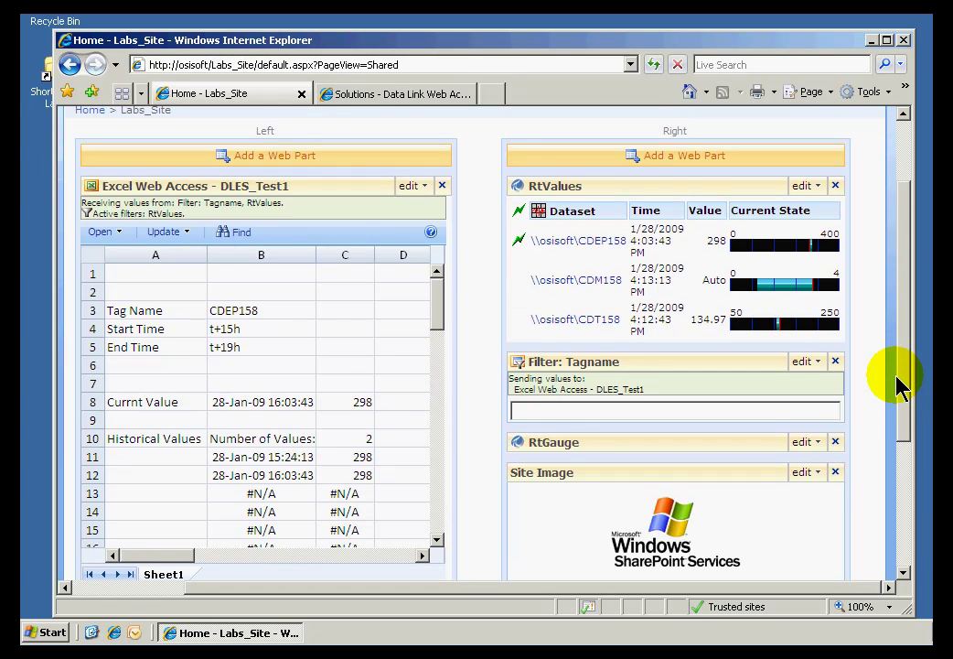
left_click(804, 189)
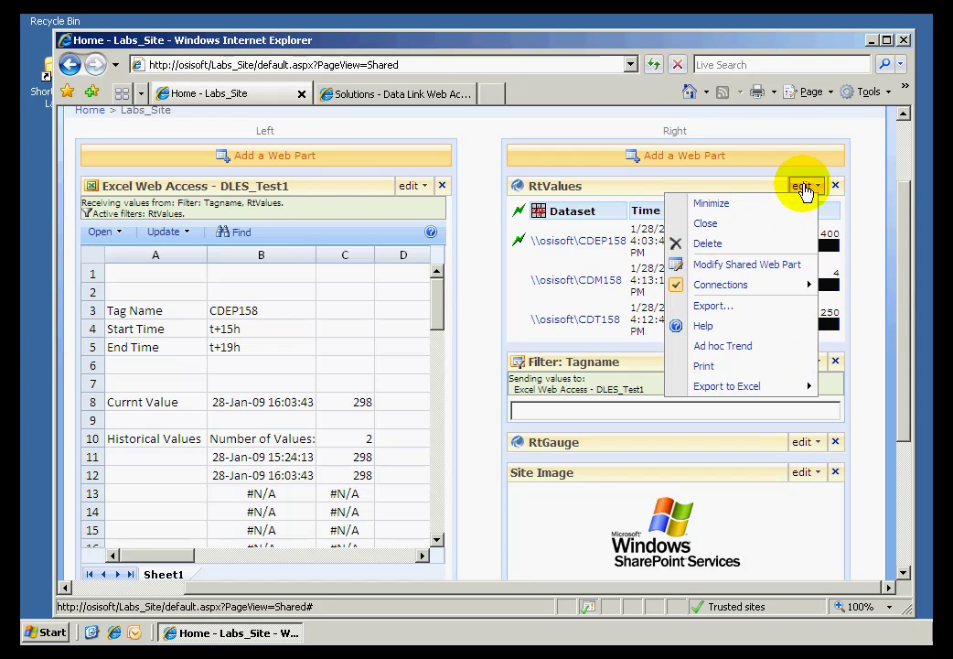
left_click(747, 265)
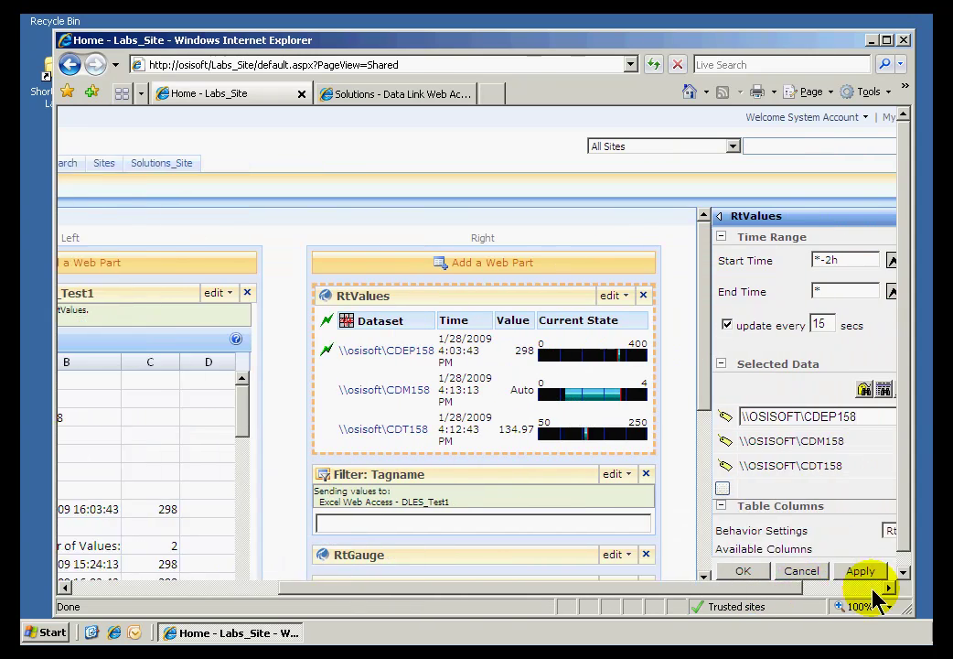
scroll(878, 340, "down", 1)
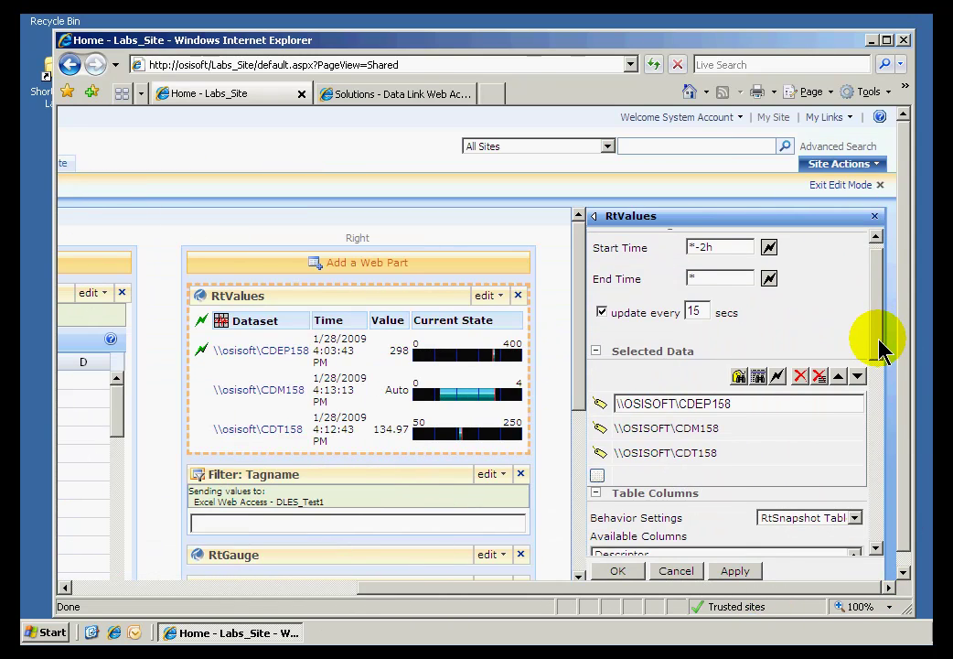
left_click(874, 448)
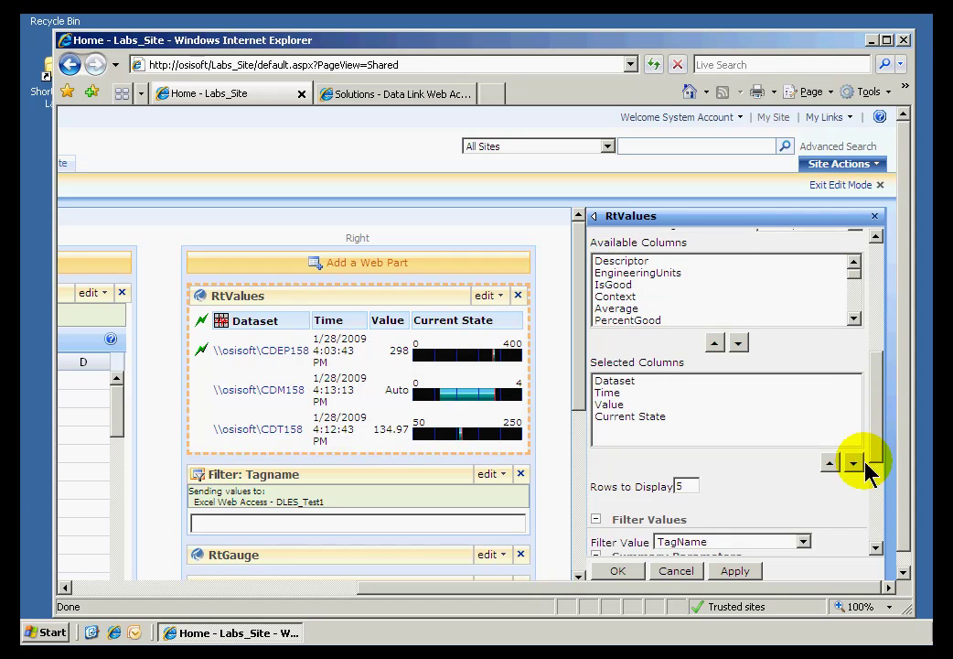
left_click(876, 548)
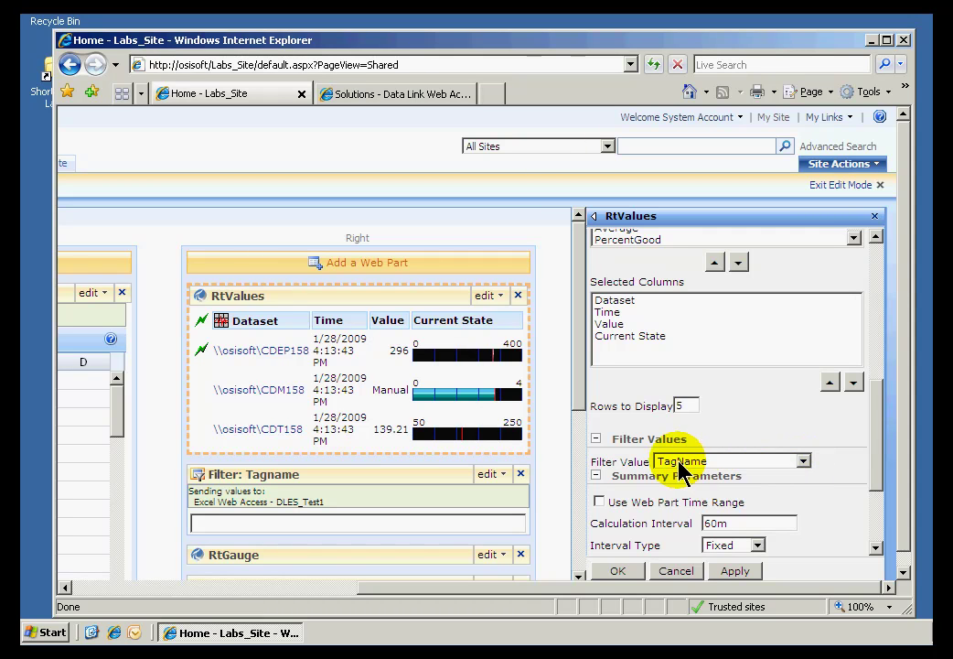
left_click(803, 462)
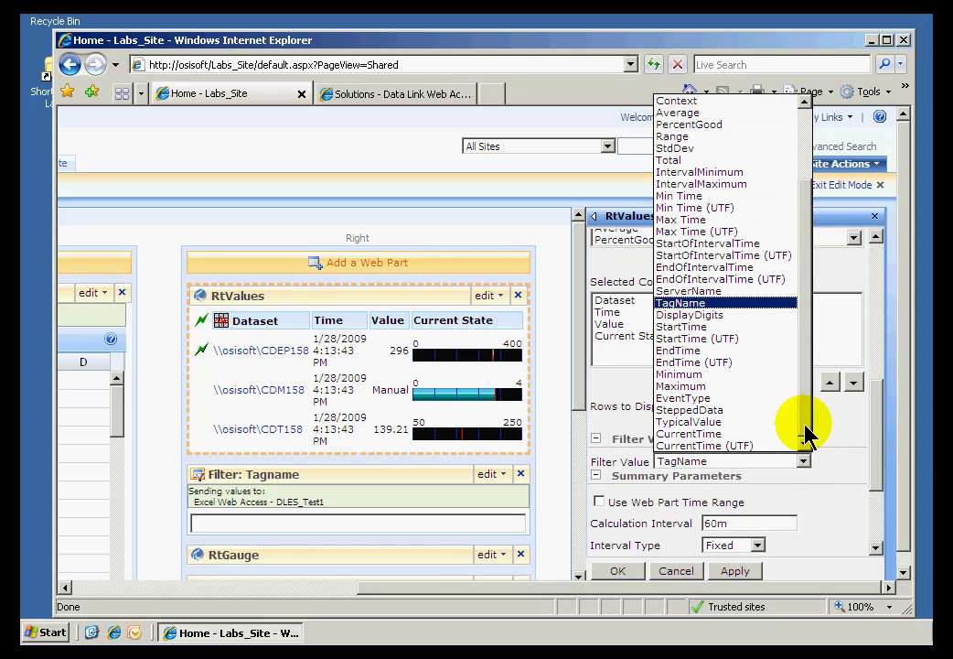
left_click_drag(805, 430, 803, 270)
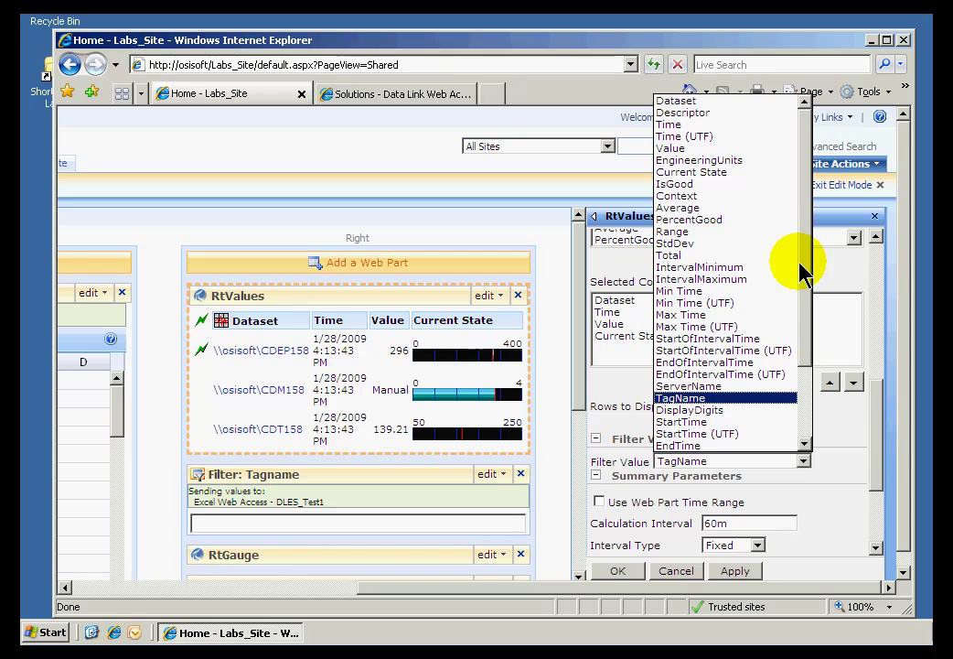
left_click(674, 102)
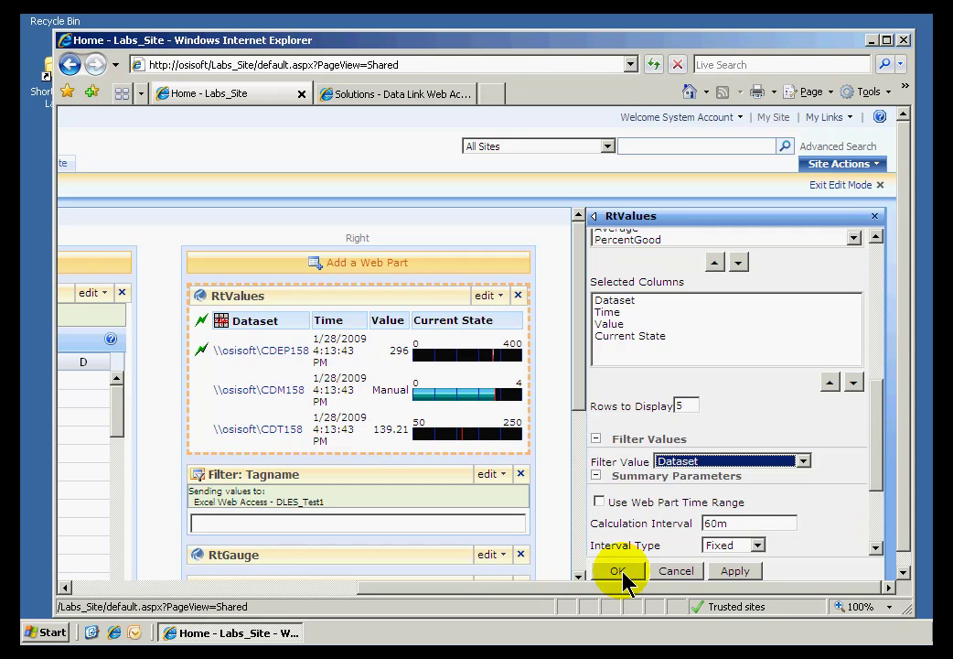
left_click(620, 571)
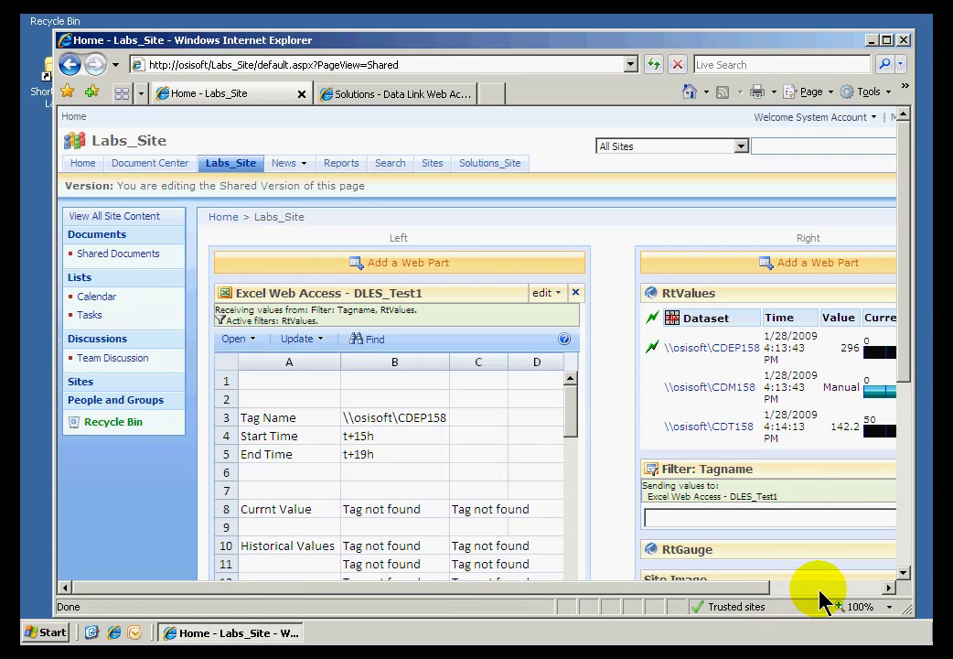
Check which filter the RtValues connection now sends to Excel Web Access - DLES_Test1, and leave without changing it.
left_click_drag(777, 587, 846, 587)
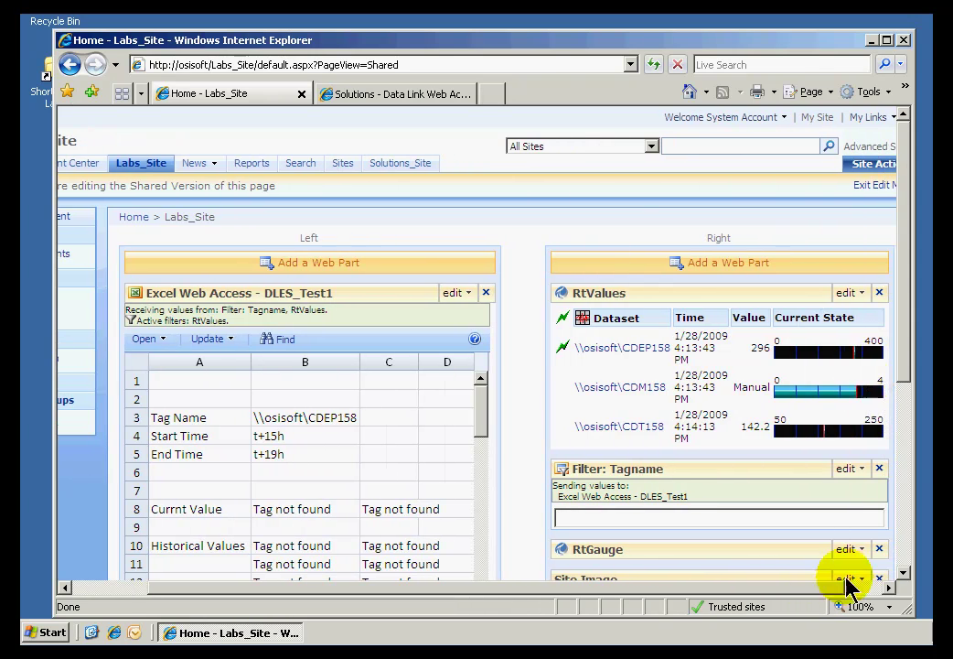
left_click(846, 294)
mouse_move(766, 405)
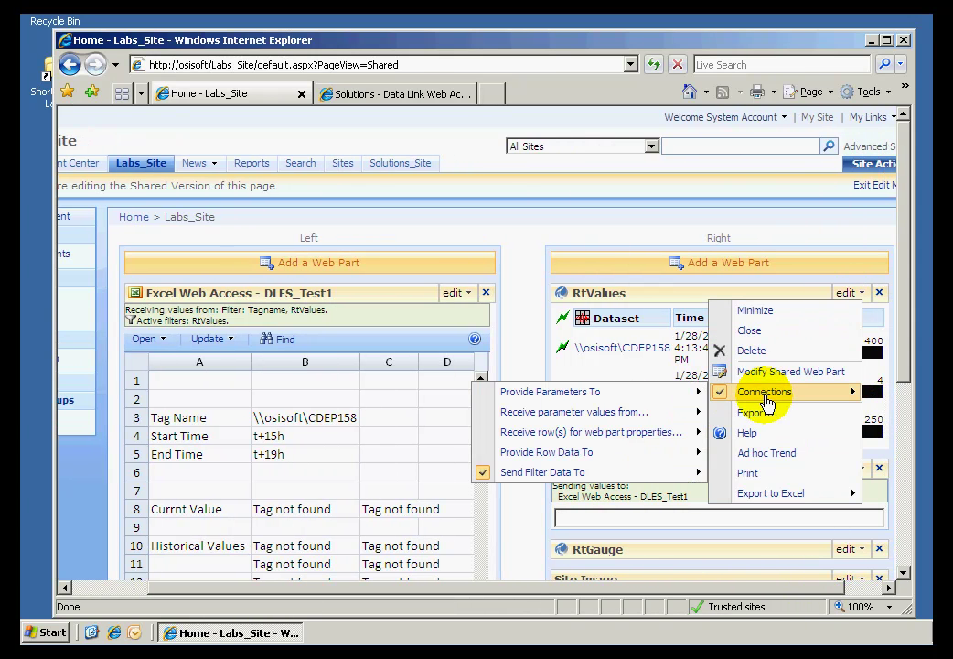
mouse_move(560, 476)
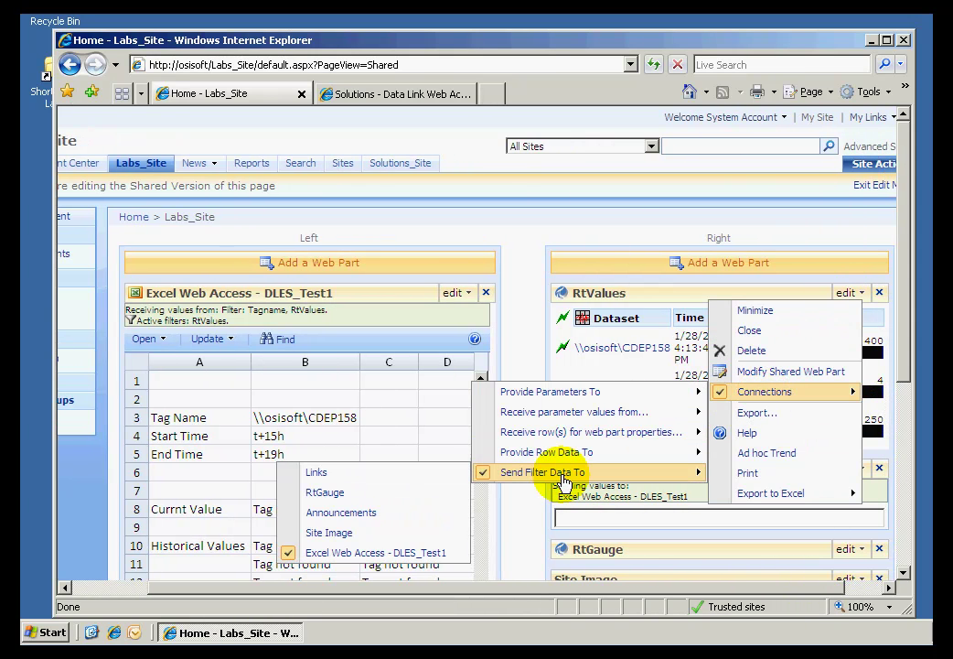
left_click(387, 554)
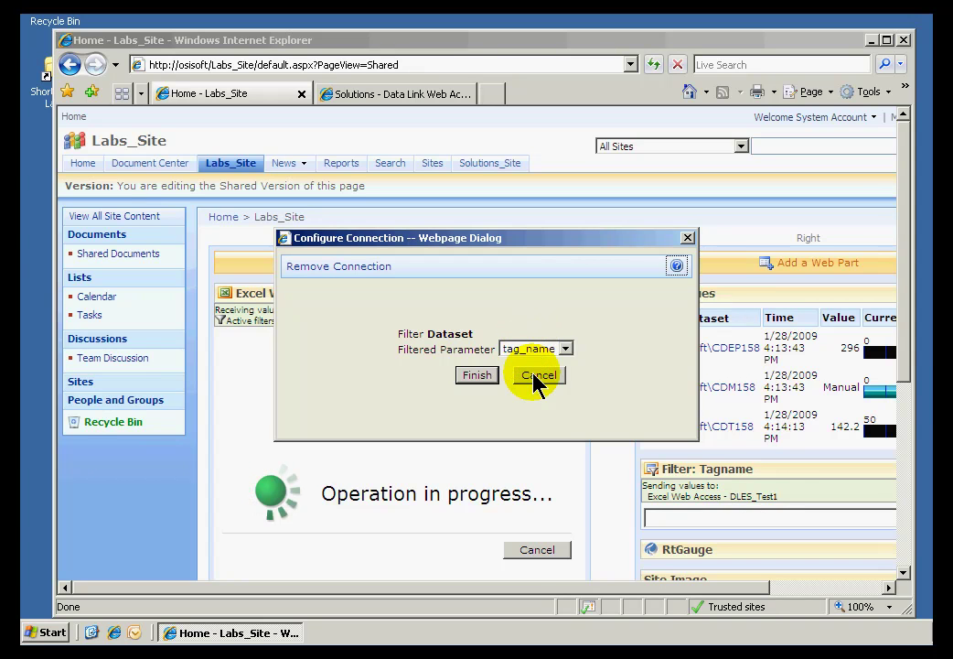
left_click(537, 375)
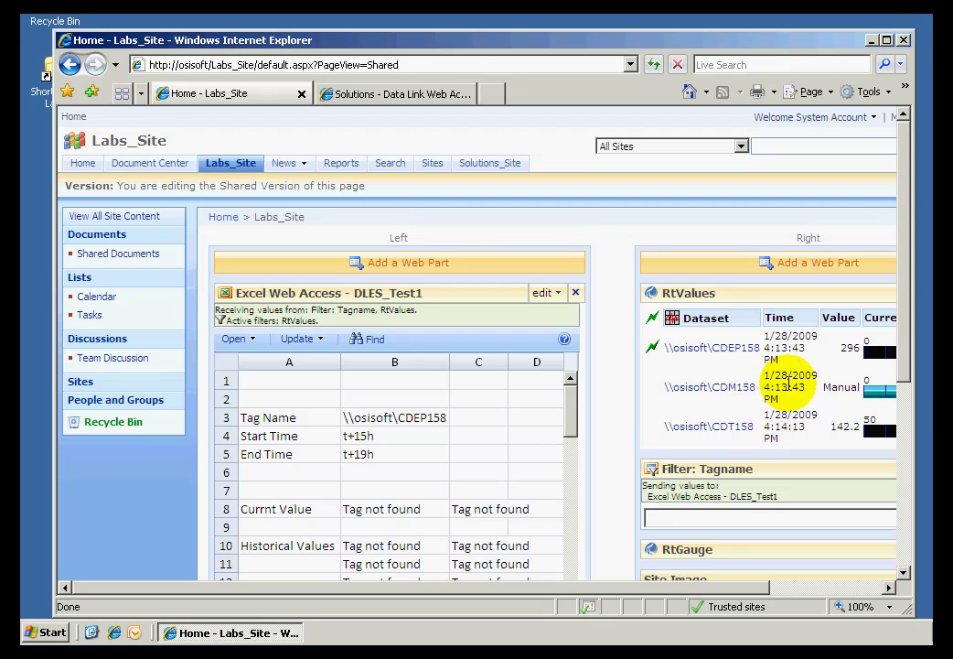
Select the CDM158 row in RtValues to test the Dataset filter on the workbook.
left_click(791, 389)
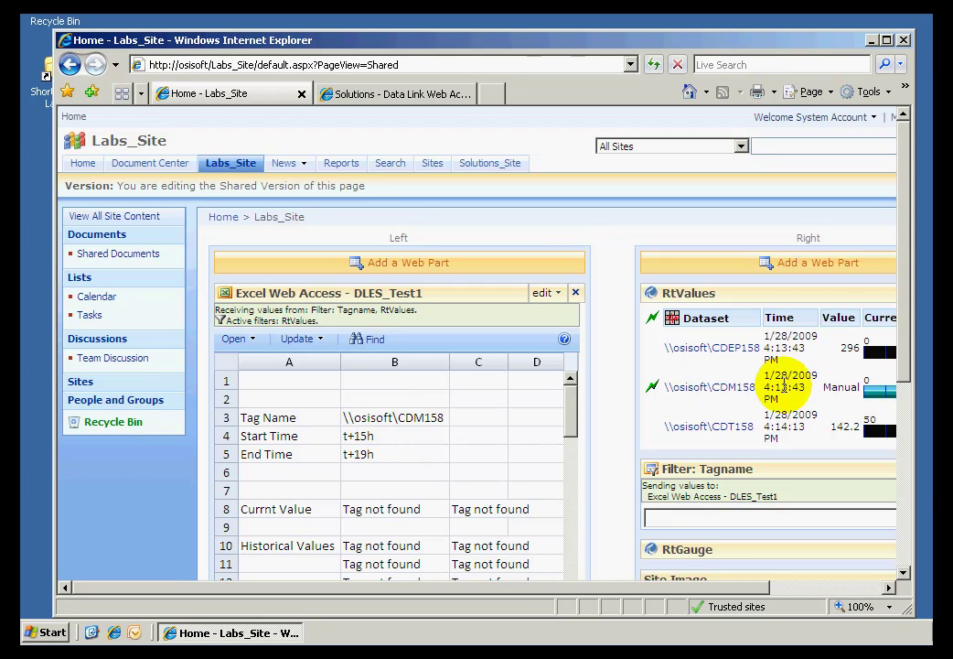
Modify the shared RtValues web part so that its Filter Value is TagName, and accept the change.
left_click_drag(720, 590, 850, 593)
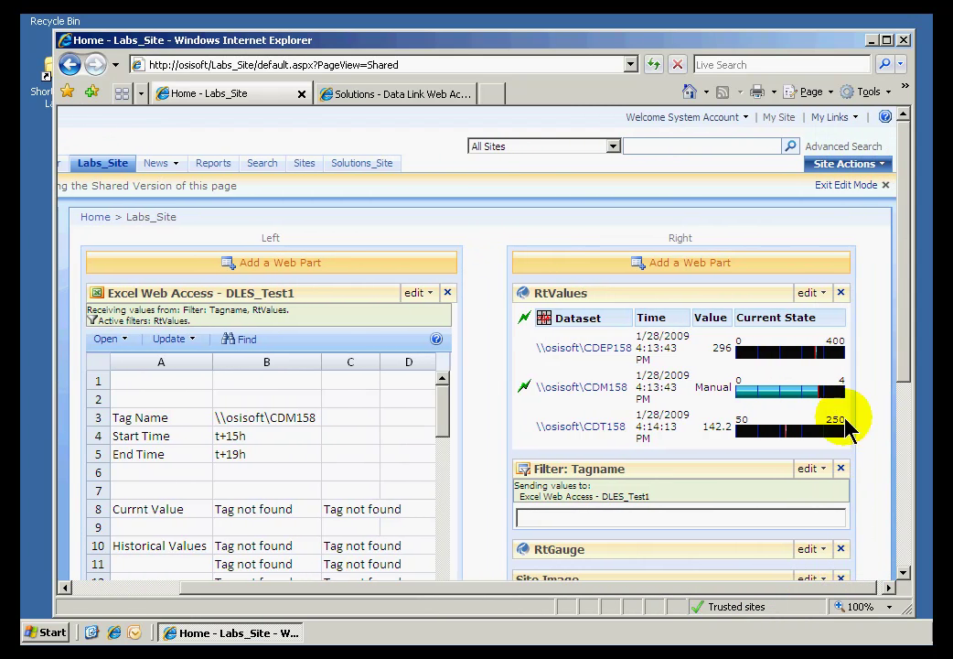
left_click(811, 295)
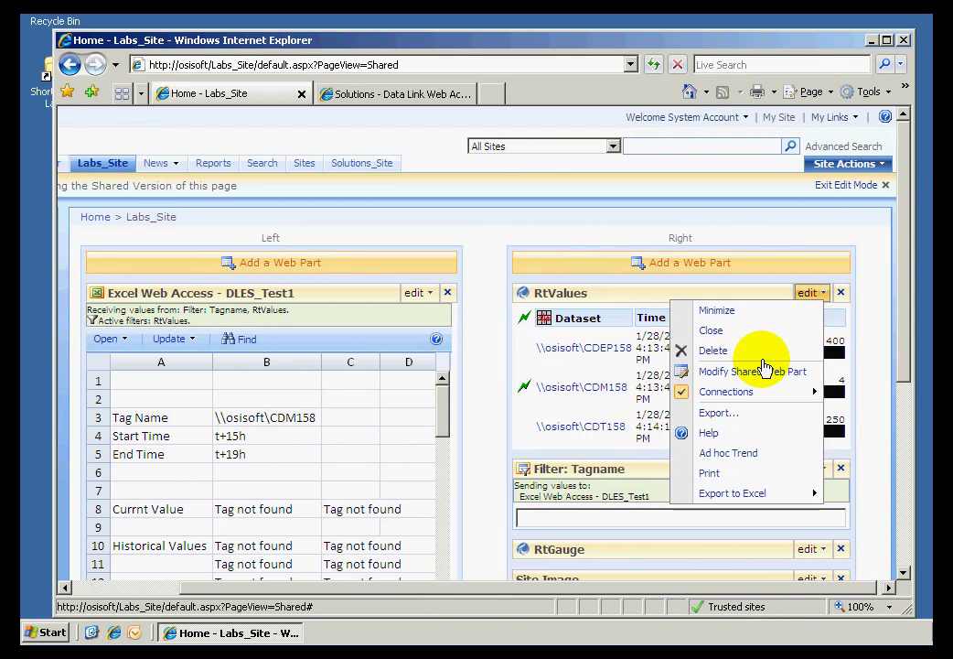
left_click(741, 375)
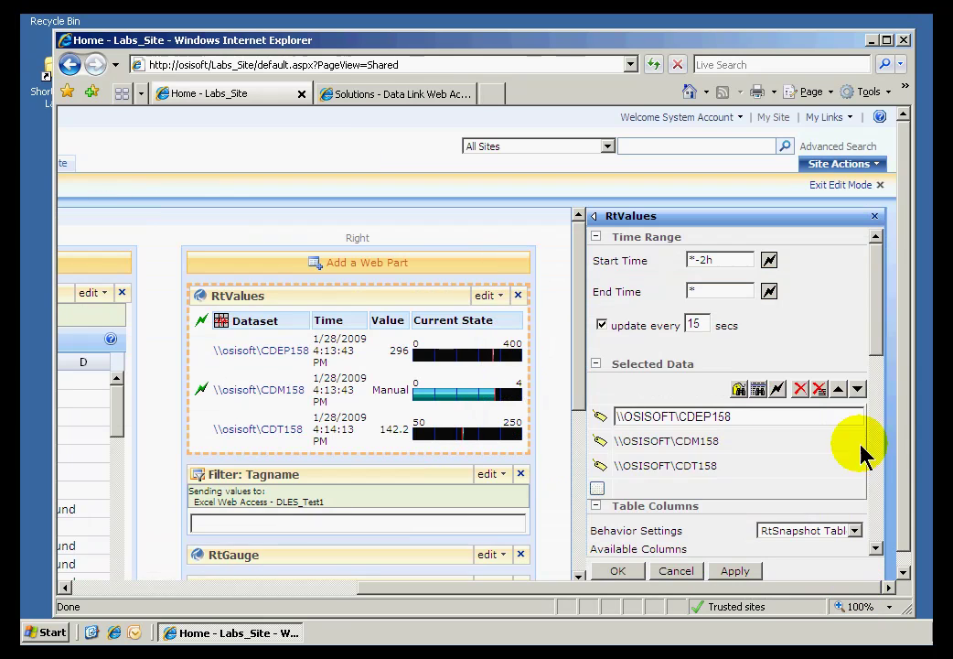
left_click_drag(873, 319, 868, 485)
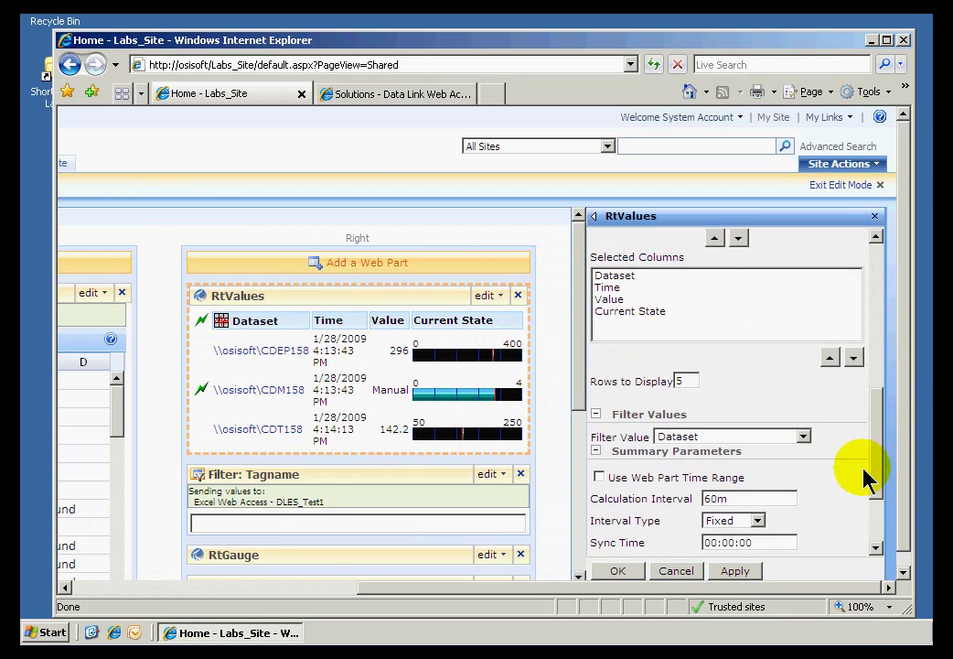
left_click(804, 437)
left_click_drag(798, 319, 801, 359)
left_click(701, 339)
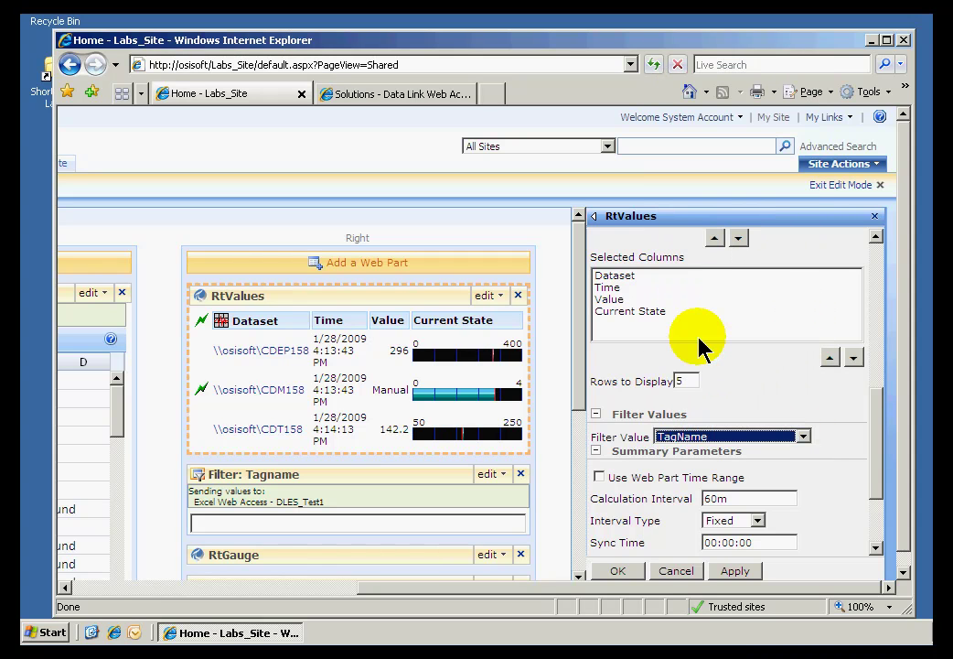
left_click(618, 573)
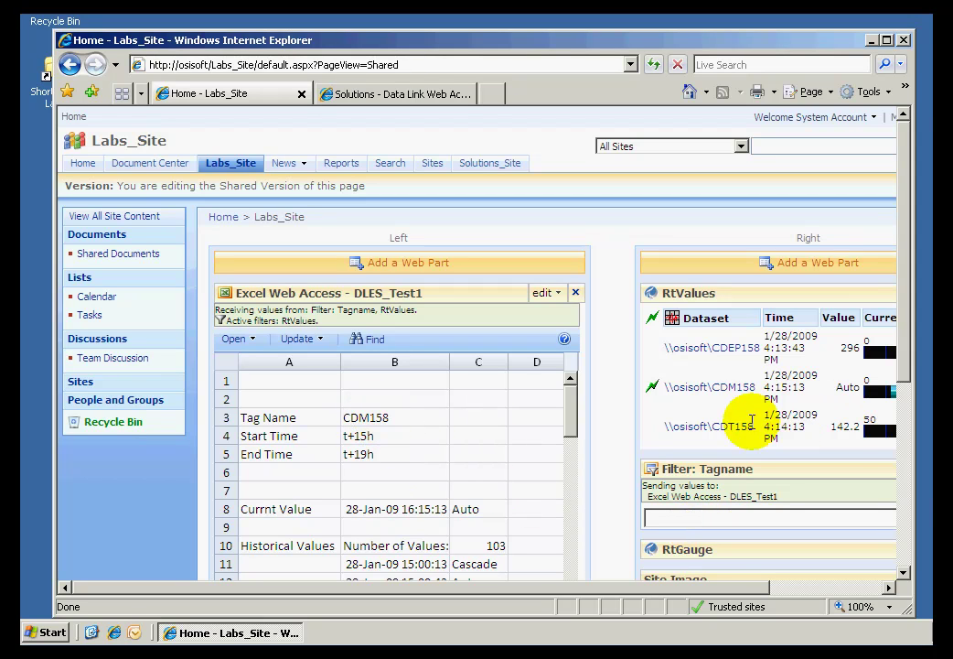
Select the CDT158 row in RtValues to test the TagName filter on the workbook.
left_click(840, 426)
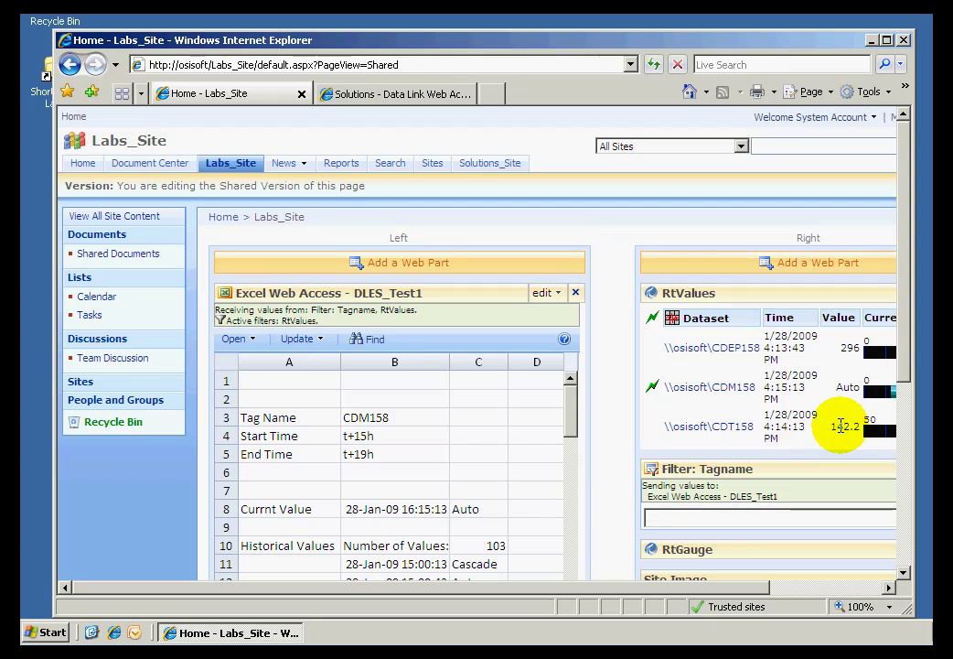